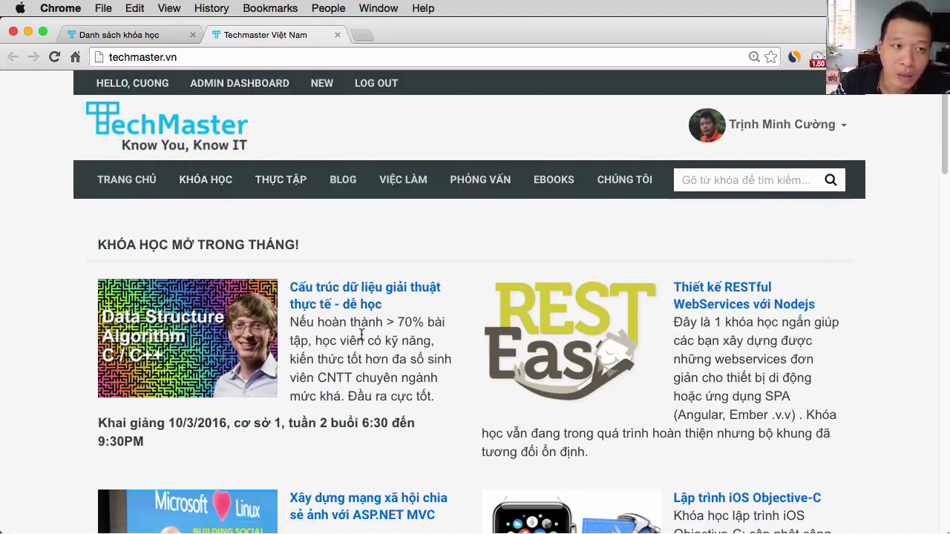
# Open the admin dashboard's course list and go to the curriculum of the course "Điện tử thực hành".
pyautogui.click(231, 85)
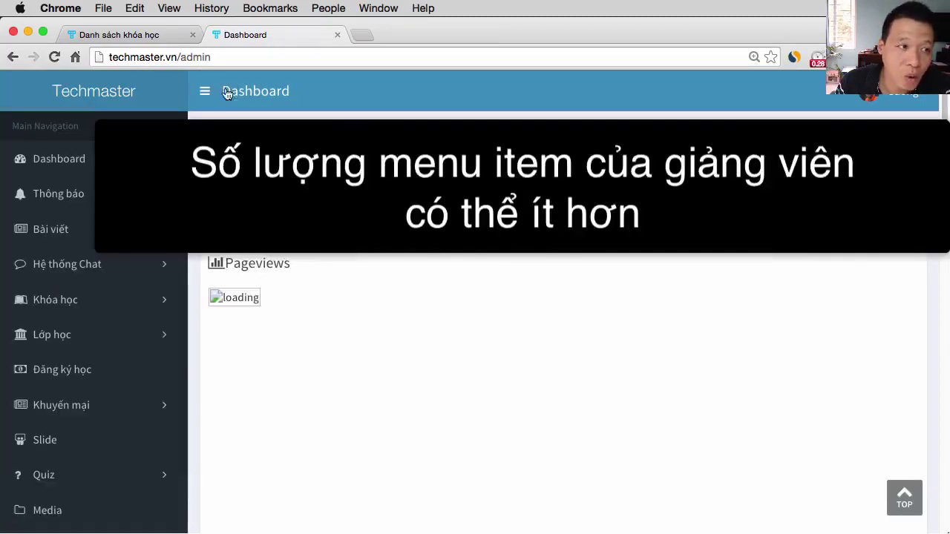
pyautogui.click(67, 300)
pyautogui.click(64, 331)
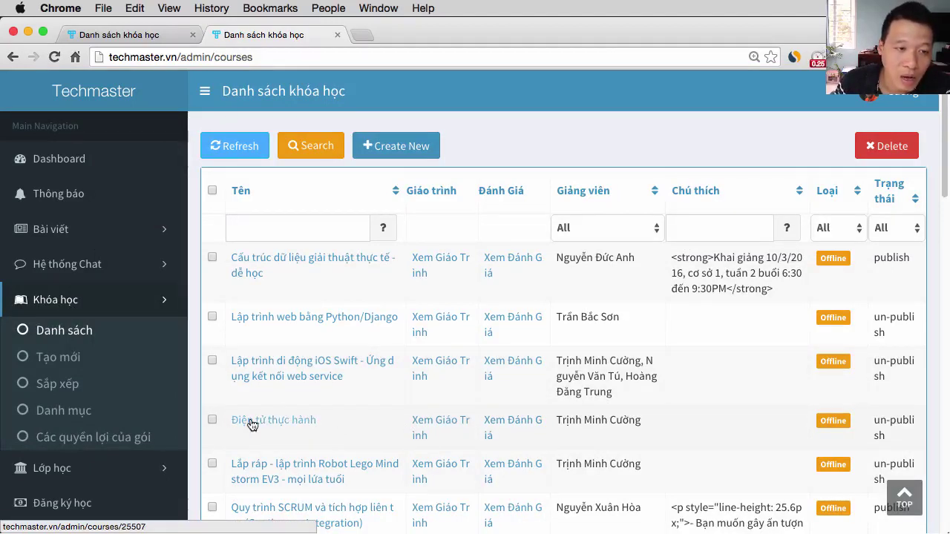
pyautogui.click(429, 425)
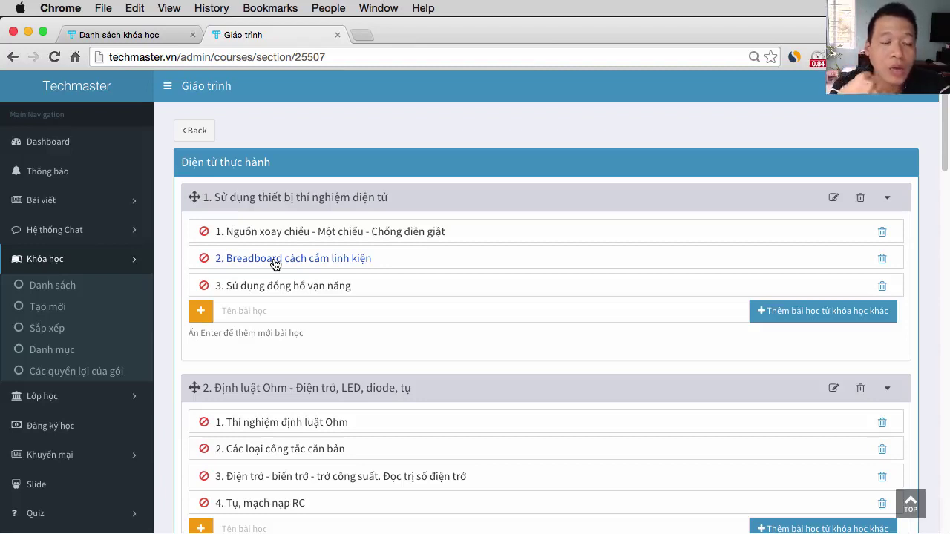
pyautogui.scroll(1, 275, 264)
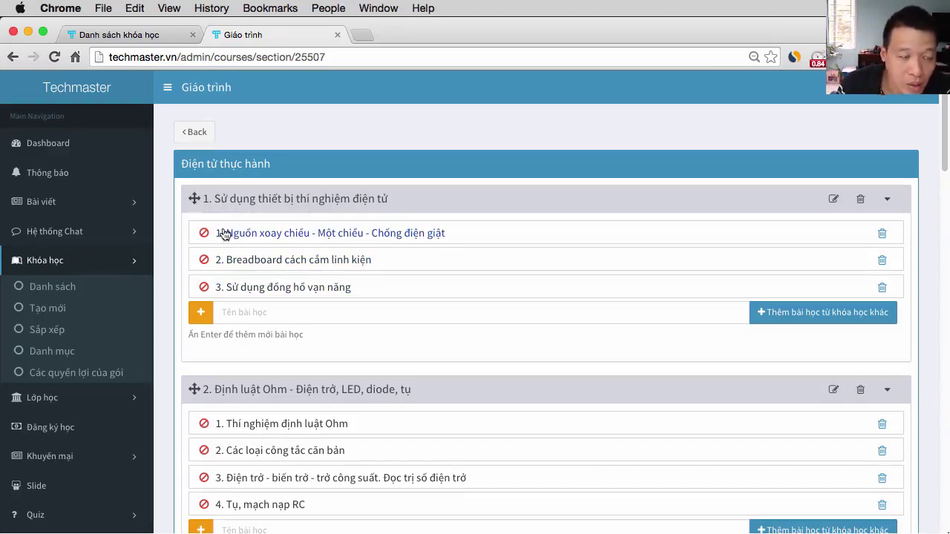
# View the lesson "Nguồn xoay chiều - Một chiều - Chống điện giật" and its quiz question selection, and return to the curriculum.
pyautogui.click(235, 290)
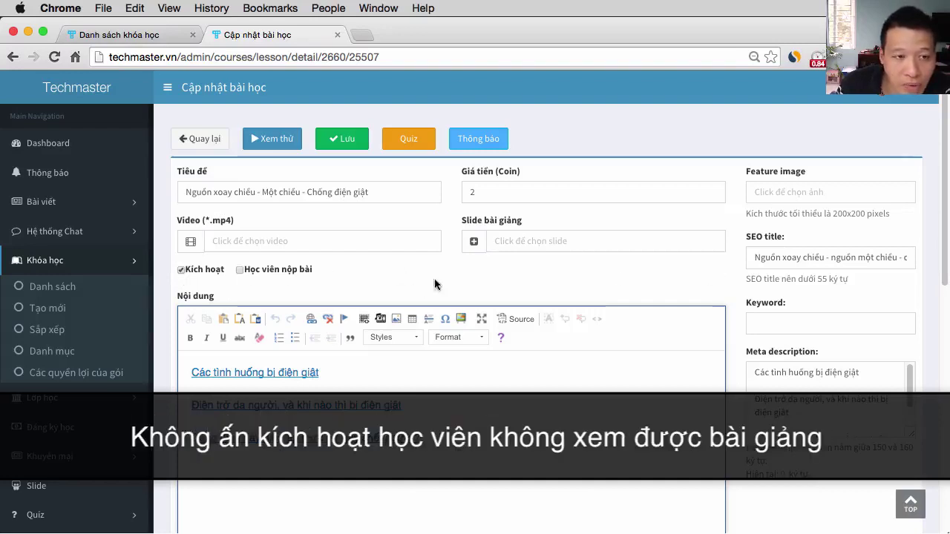
pyautogui.click(412, 141)
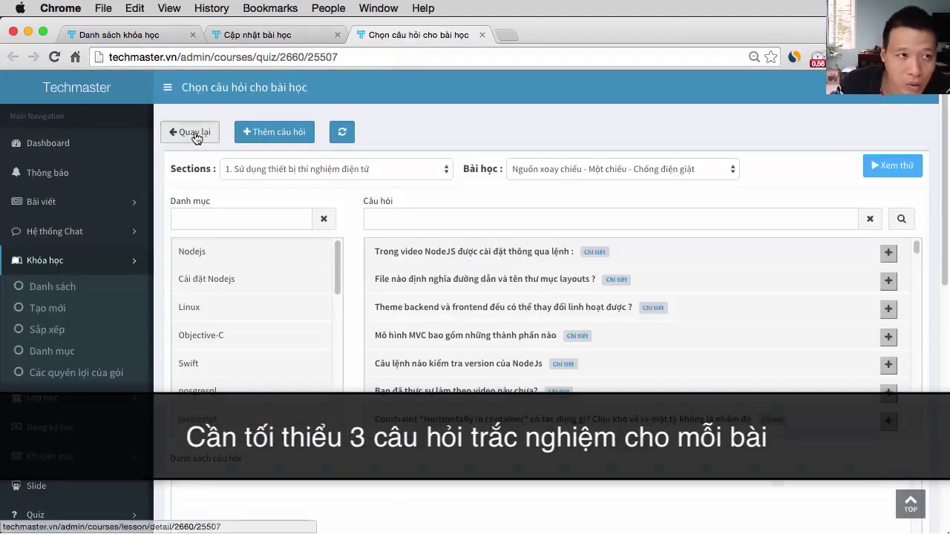
pyautogui.click(204, 132)
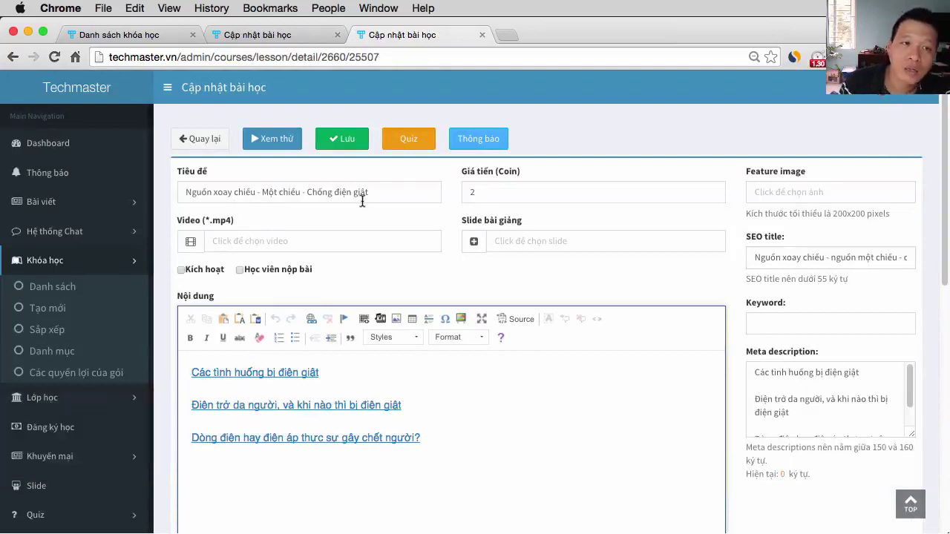
pyautogui.click(403, 141)
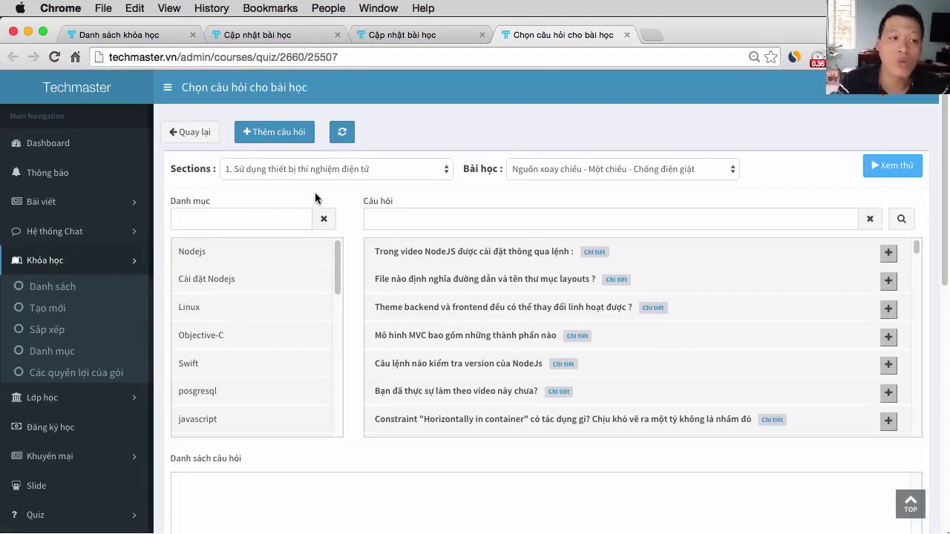
pyautogui.click(186, 132)
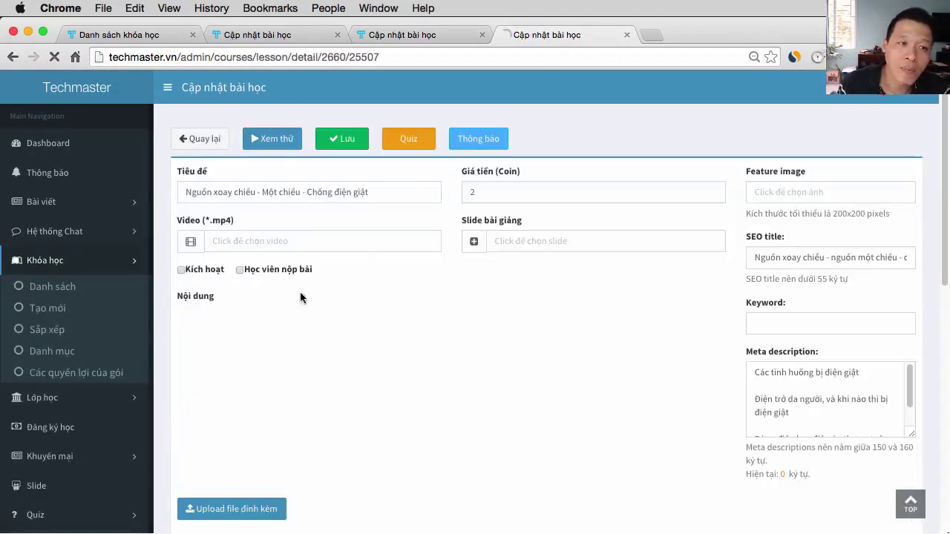
pyautogui.click(201, 144)
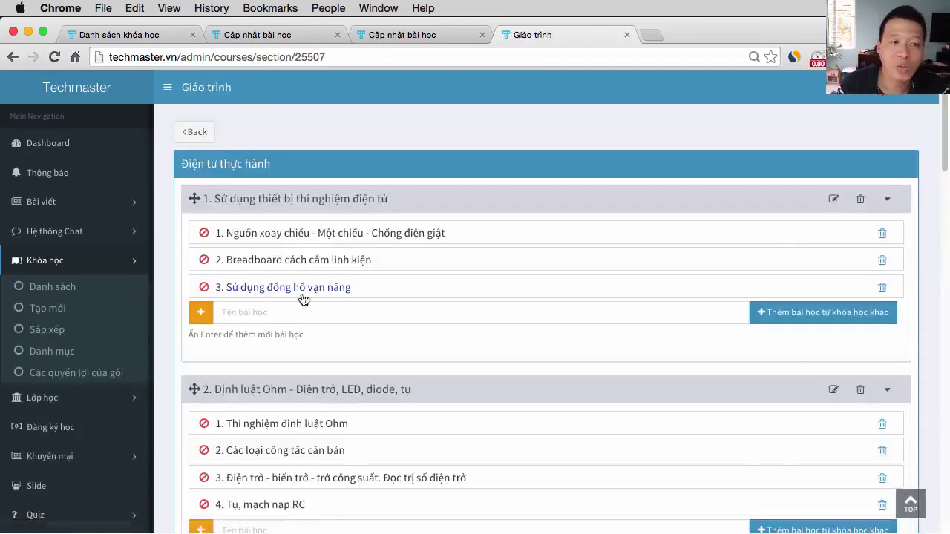
# Set the coin price of the lesson "Breadboard cách cắm linh kiện" to 0, activate the lesson and save it.
pyautogui.click(279, 260)
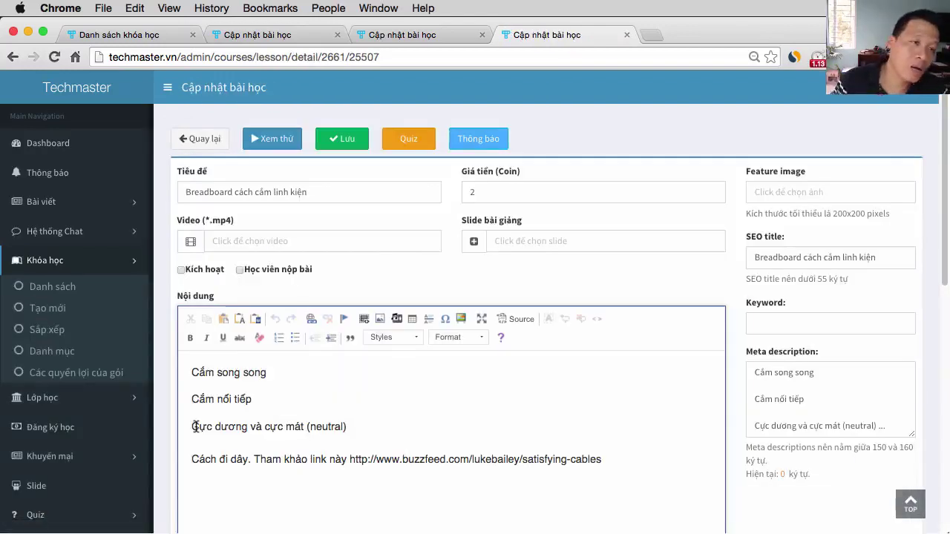
pyautogui.moveTo(479, 192); pyautogui.dragTo(447, 193)
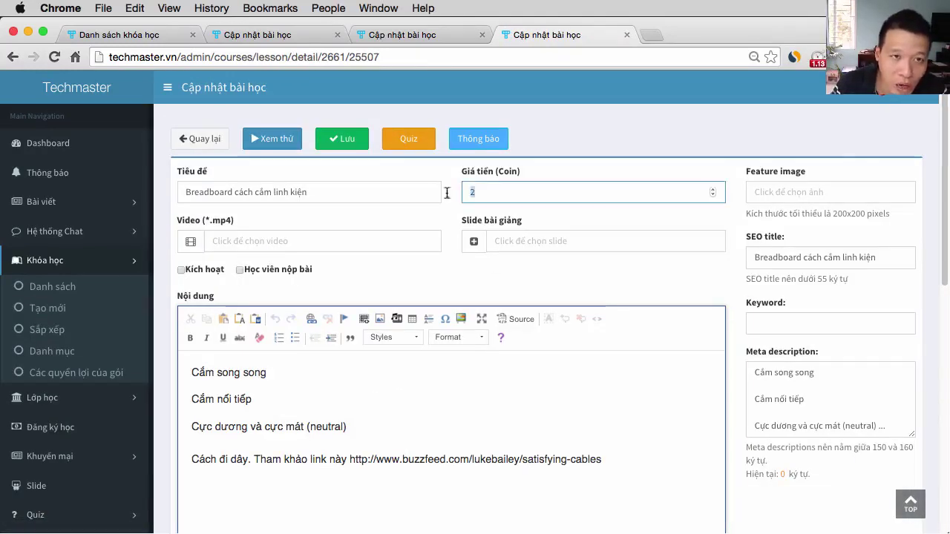
pyautogui.write('0')
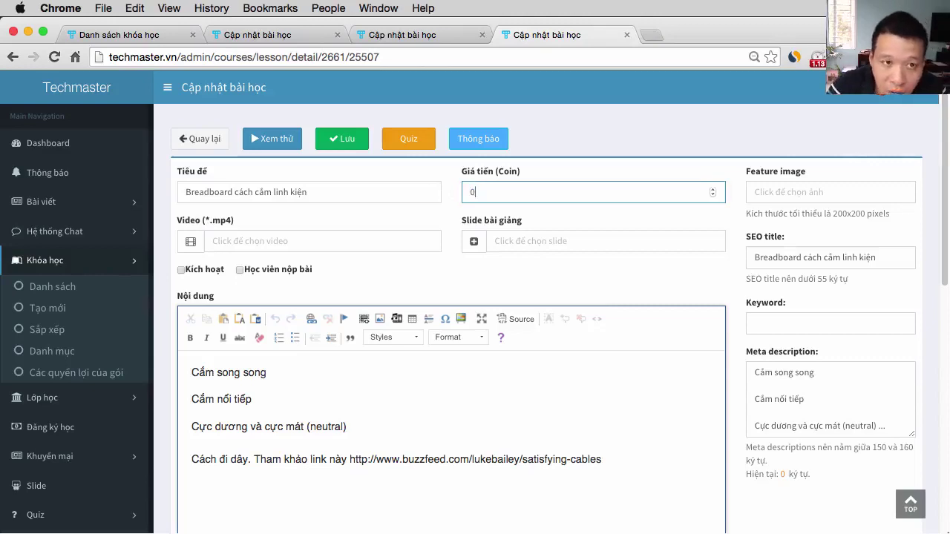
pyautogui.click(182, 271)
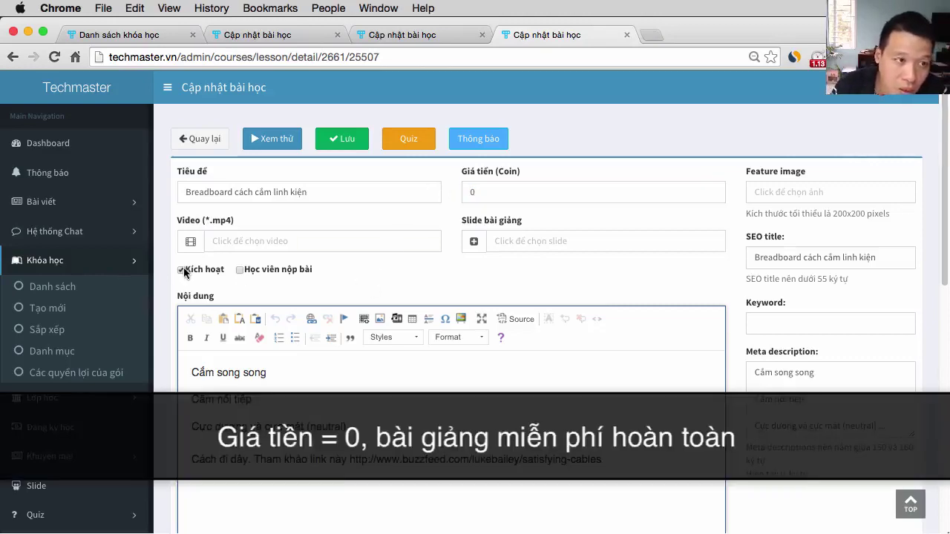
pyautogui.click(337, 147)
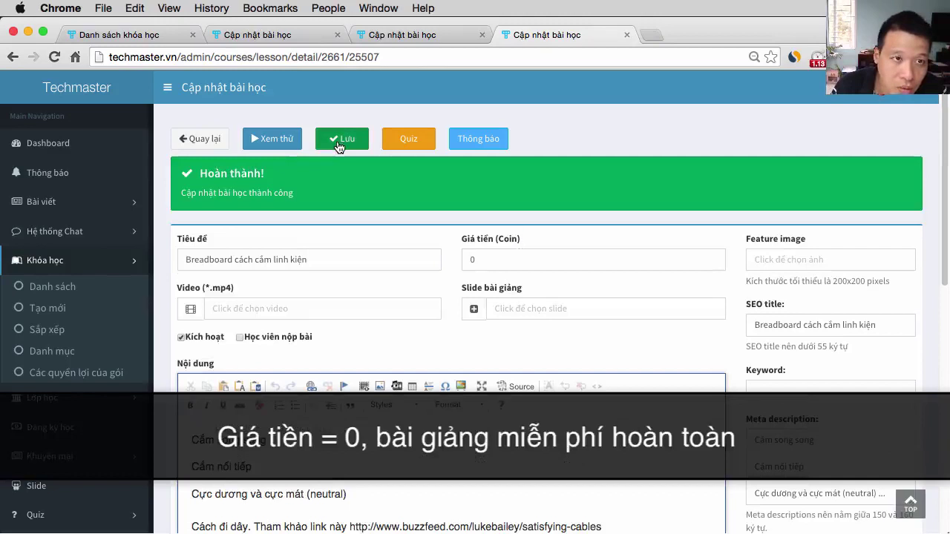
# Preview the Breadboard lesson's notes as students see them, and return to the course curriculum.
pyautogui.click(288, 147)
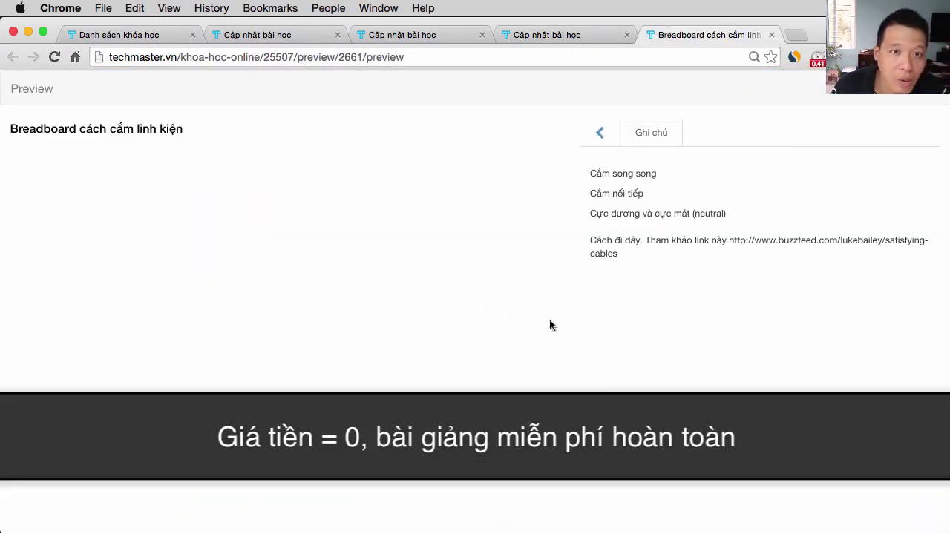
pyautogui.moveTo(589, 179); pyautogui.dragTo(596, 233)
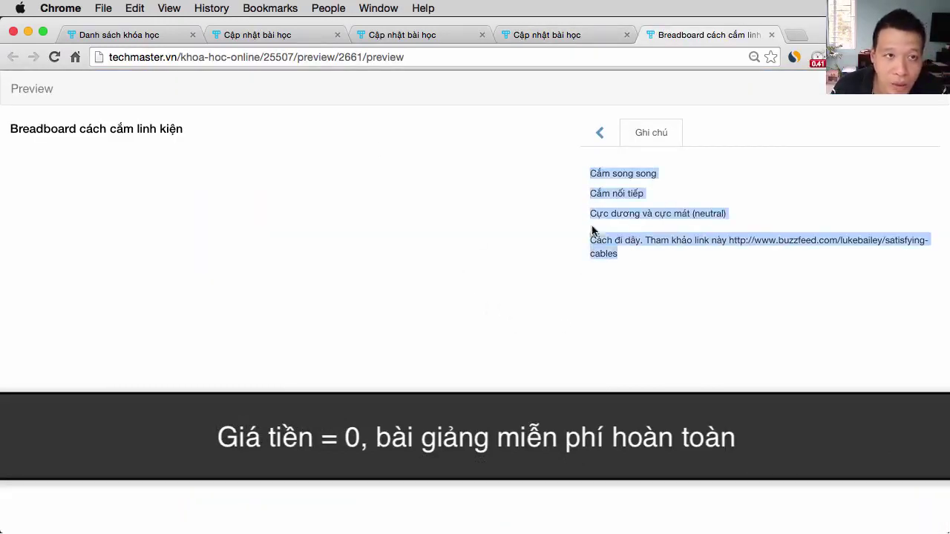
pyautogui.press('super+alt+Left')
pyautogui.click(198, 138)
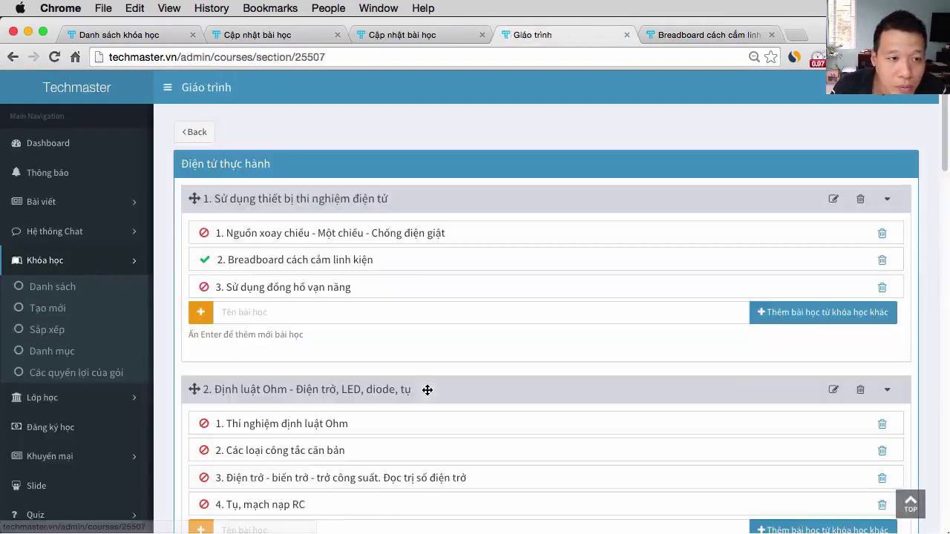
# Add the lesson "Máy hiện sóng căn bản" to section 1 and place it above "Sử dụng đồng hồ vạn năng".
pyautogui.click(278, 318)
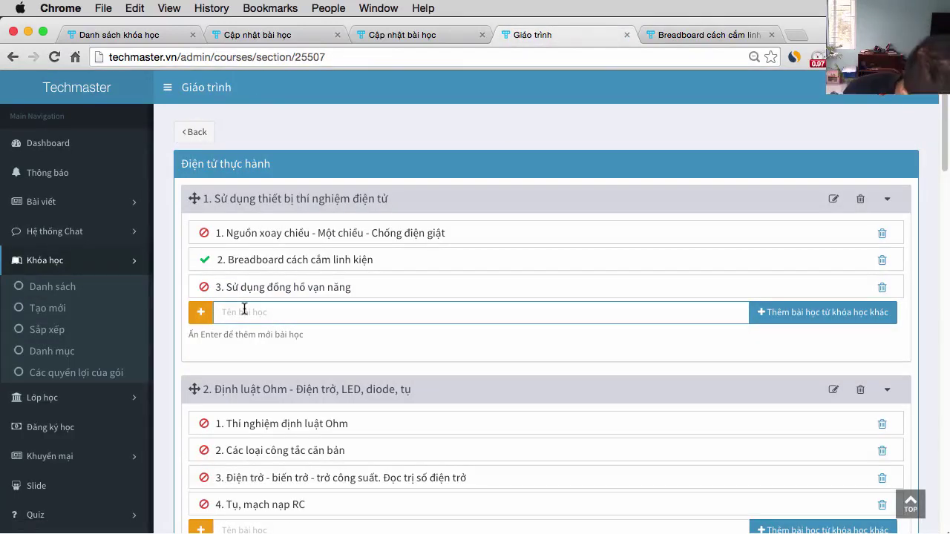
pyautogui.write('Su')
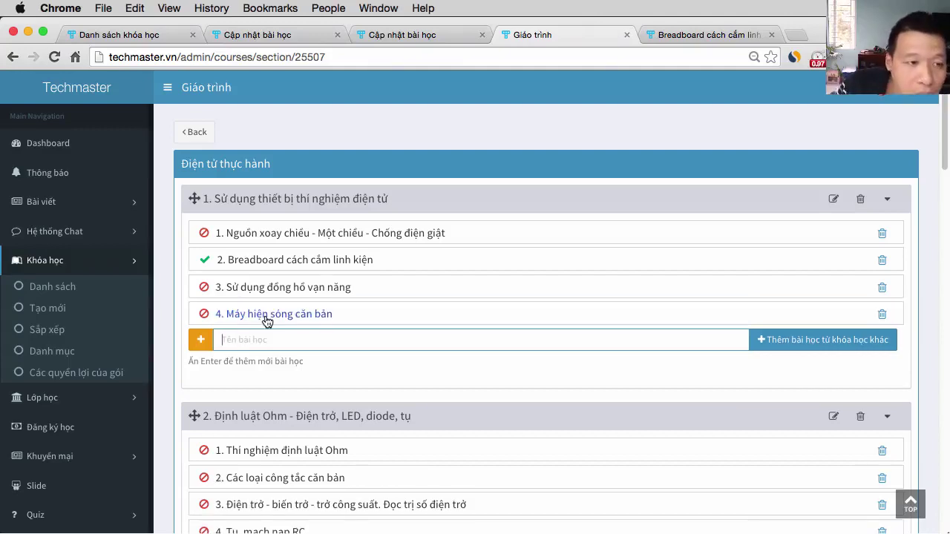
pyautogui.moveTo(264, 316); pyautogui.dragTo(265, 288)
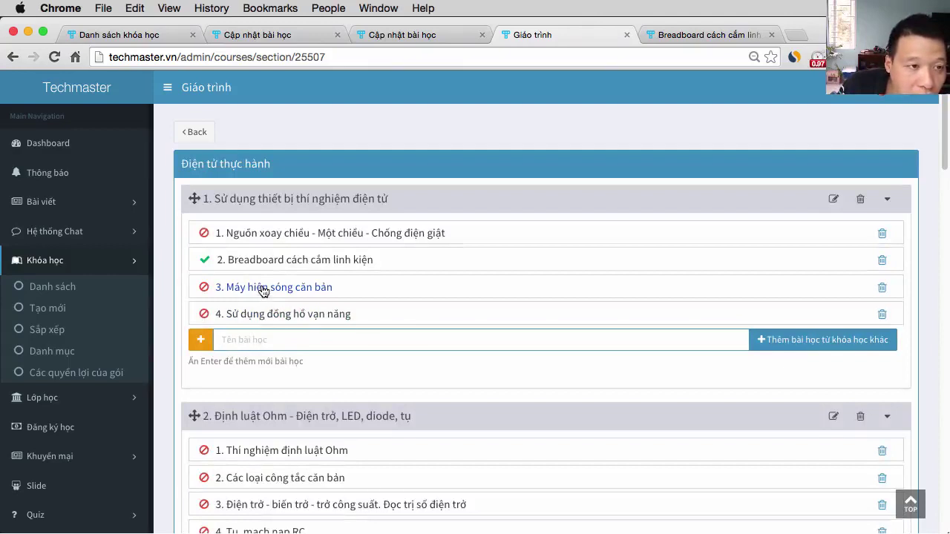
pyautogui.moveTo(261, 298); pyautogui.dragTo(258, 318)
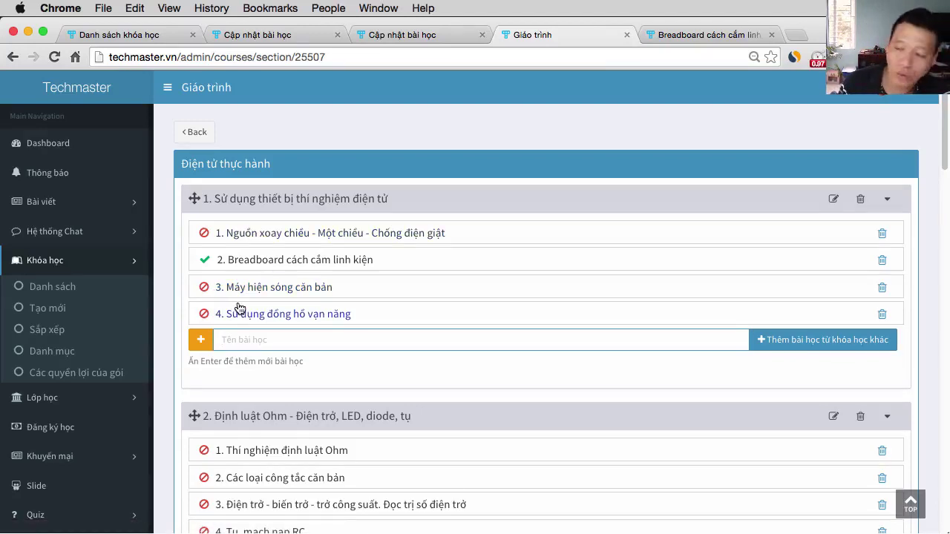
# Move the section "2. Định luật Ohm - Điện trở, LED, diode, tụ" above the section "1. Sử dụng thiết bị thí nghiệm điện tử".
pyautogui.scroll(-3, 297, 374)
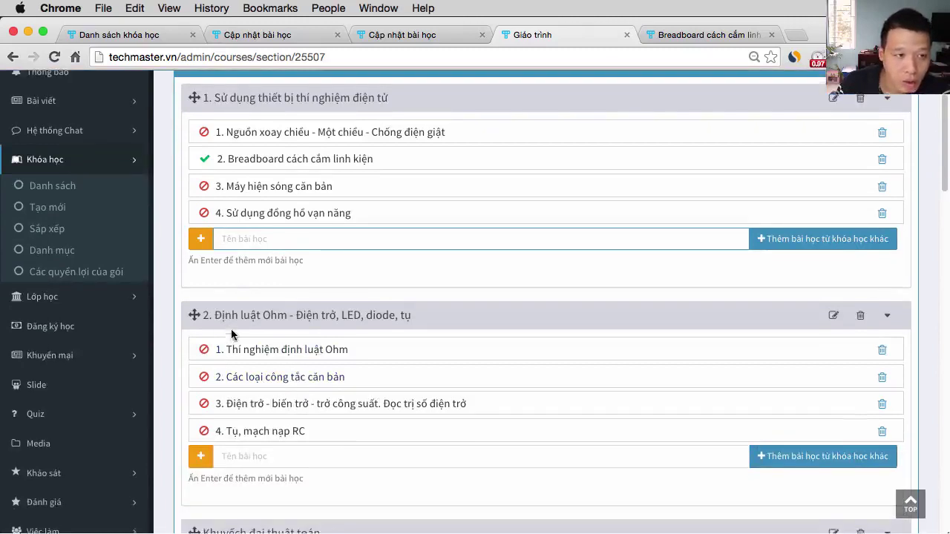
pyautogui.scroll(1, 231, 335)
pyautogui.moveTo(223, 335); pyautogui.dragTo(218, 227)
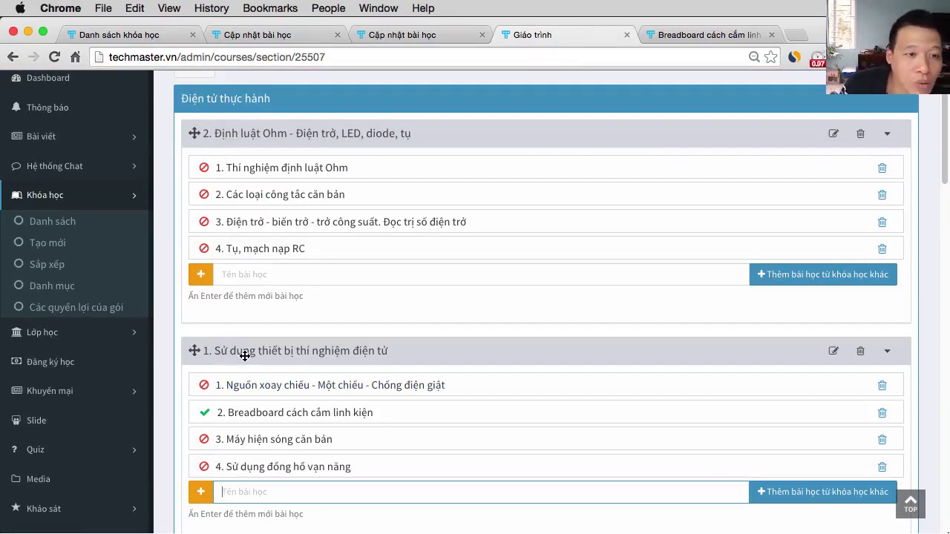
pyautogui.moveTo(229, 137); pyautogui.dragTo(229, 383)
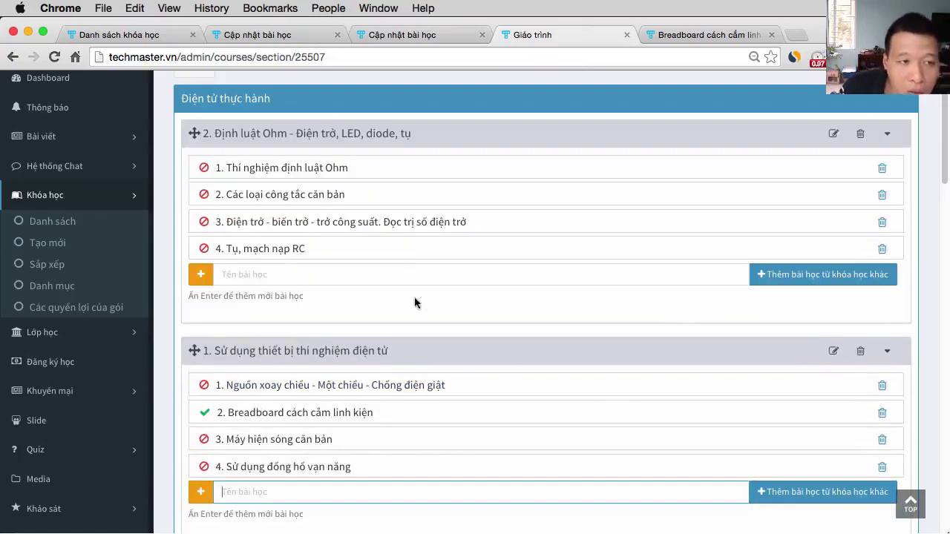
# Look through the lessons of other courses offered for the Định luật Ohm section and close the list without selecting any.
pyautogui.click(792, 280)
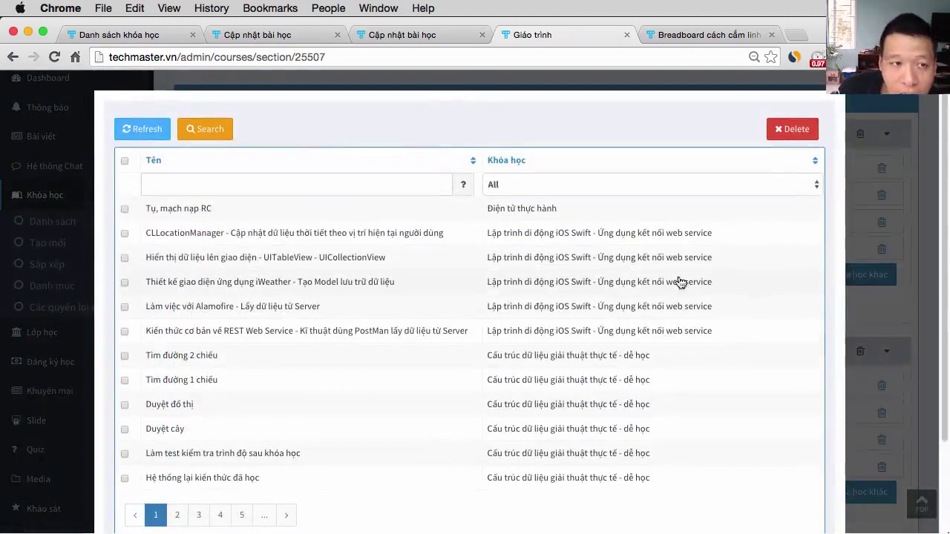
pyautogui.scroll(-5, 556, 339)
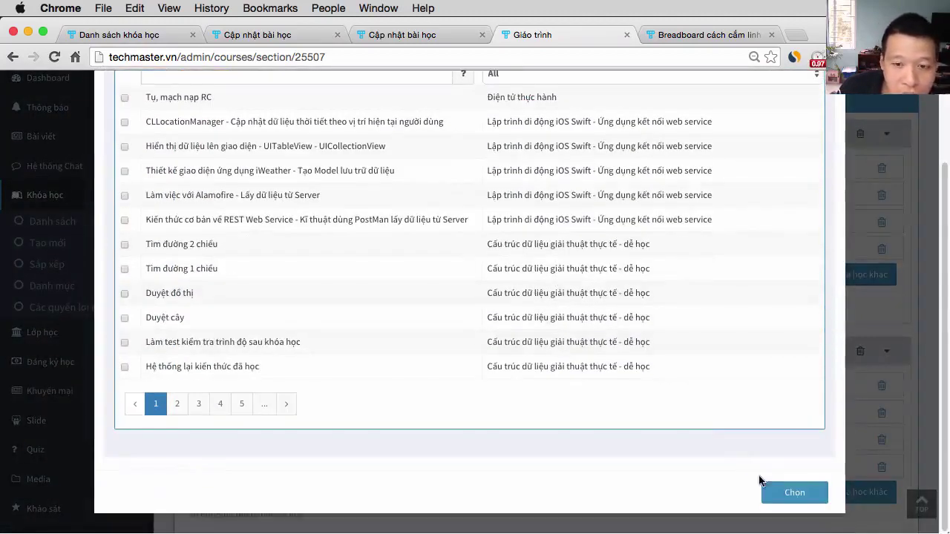
pyautogui.click(770, 492)
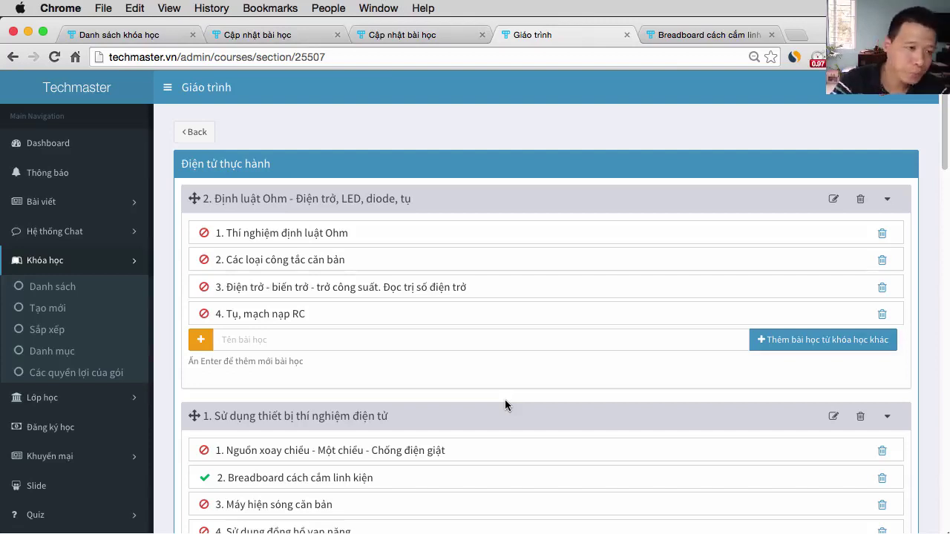
# Open the lesson "Nguồn xoay chiều - Một chiều - Chống điện giật", return, and try to move it into the Định luật Ohm section.
pyautogui.scroll(-2, 329, 418)
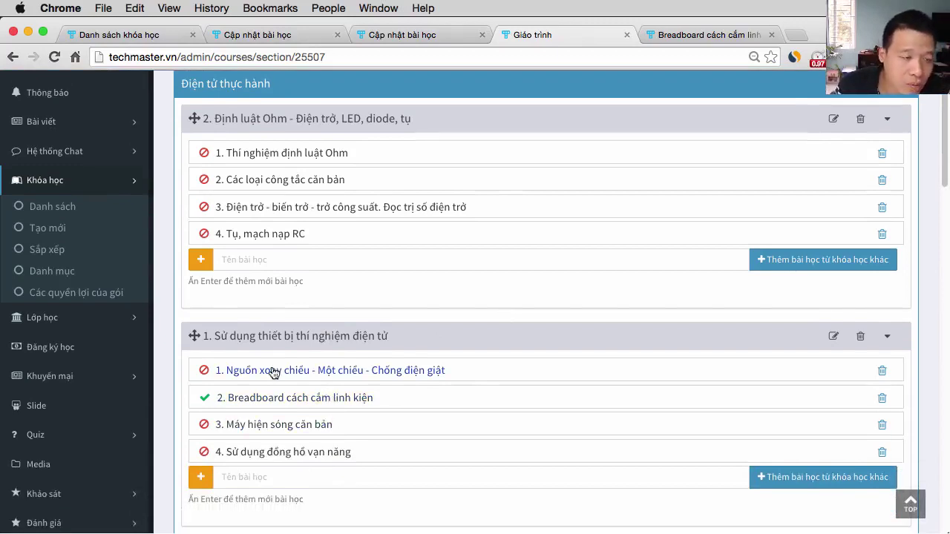
pyautogui.click(273, 373)
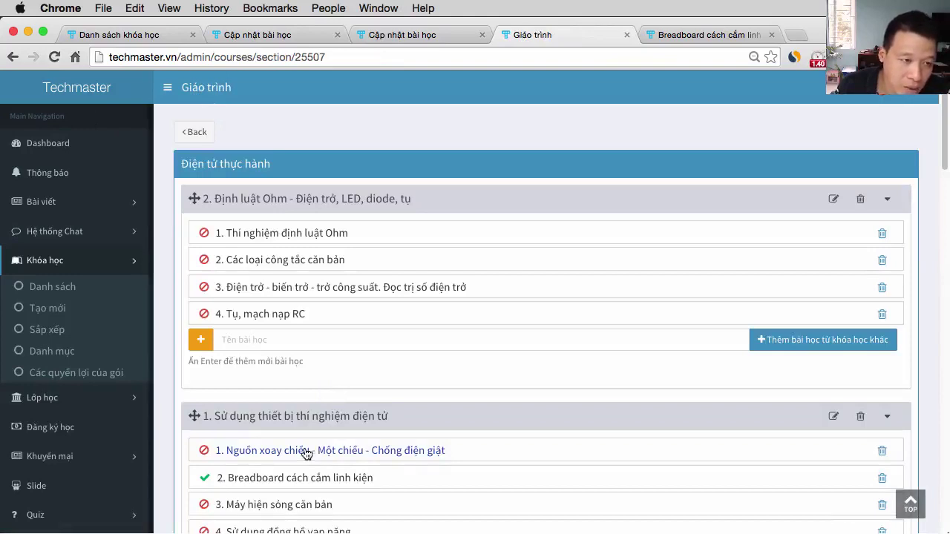
pyautogui.moveTo(306, 454); pyautogui.dragTo(304, 323)
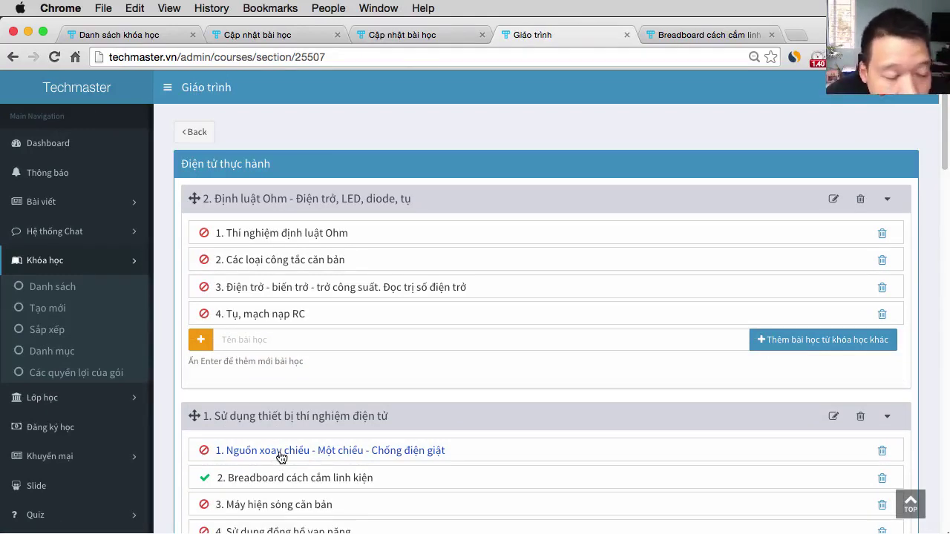
# Review the remaining curriculum sections down to the field for adding a new section.
pyautogui.scroll(-20, 280, 456)
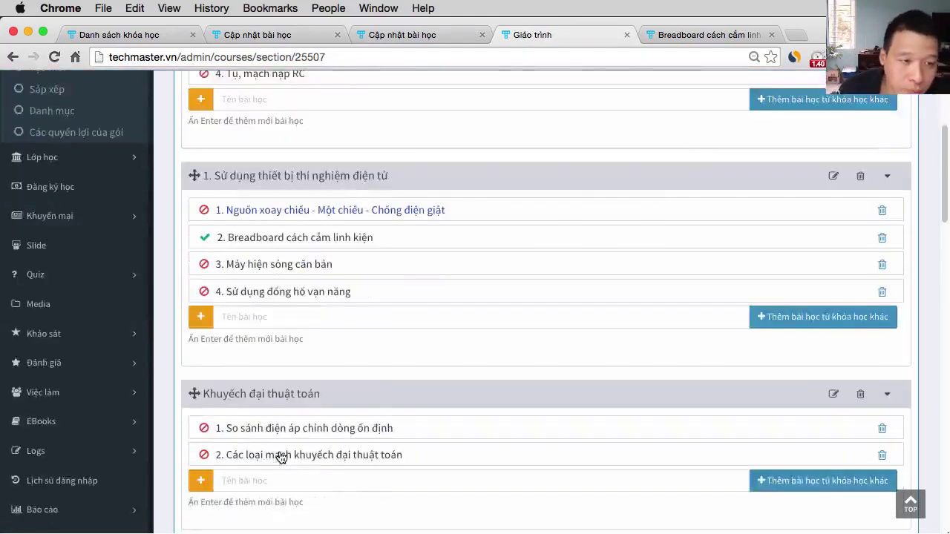
pyautogui.scroll(-3, 281, 456)
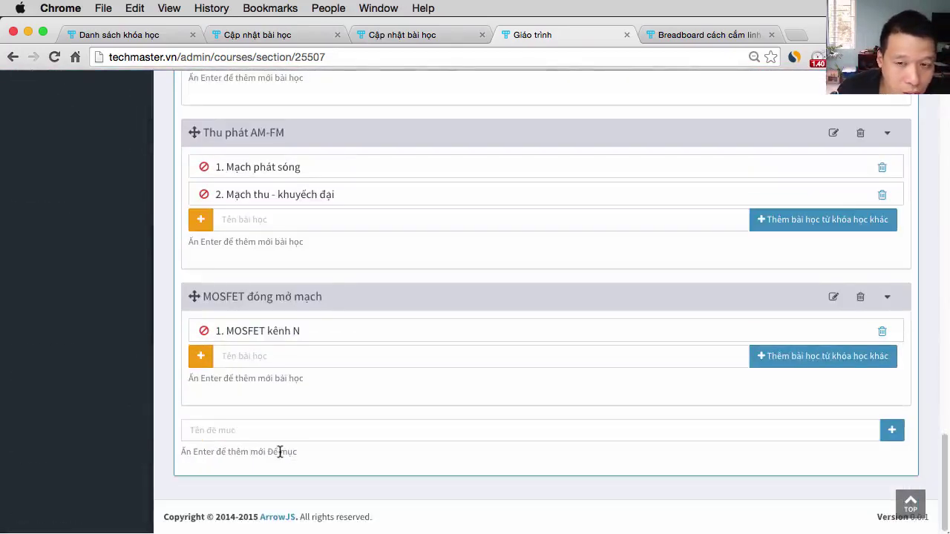
pyautogui.scroll(10, 279, 453)
pyautogui.scroll(15, 281, 453)
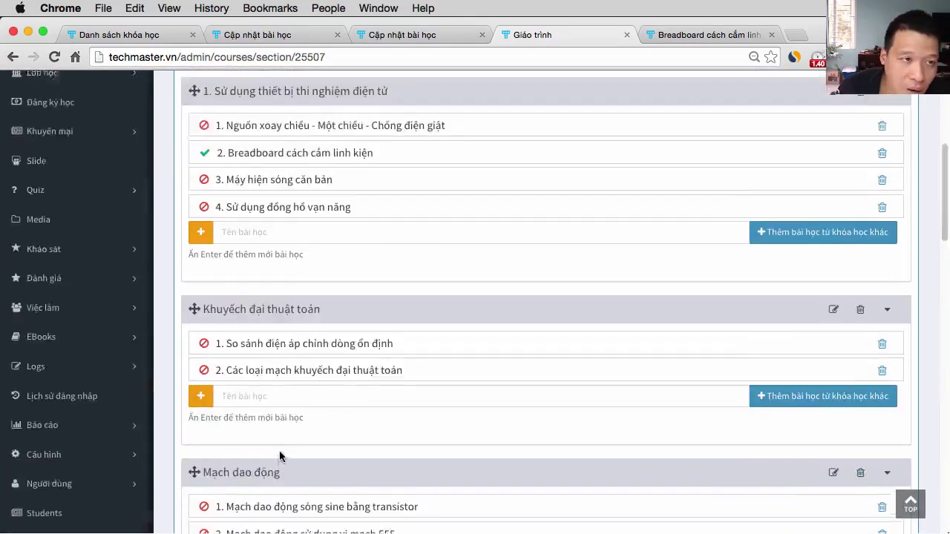
# Open the course's update page, return to its curriculum from there and look through the sections to the end.
pyautogui.click(191, 134)
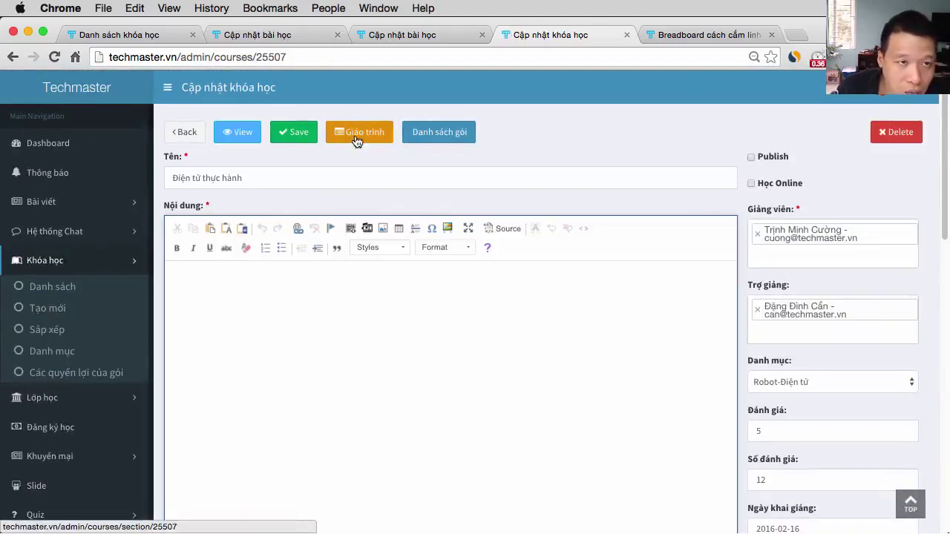
pyautogui.click(356, 141)
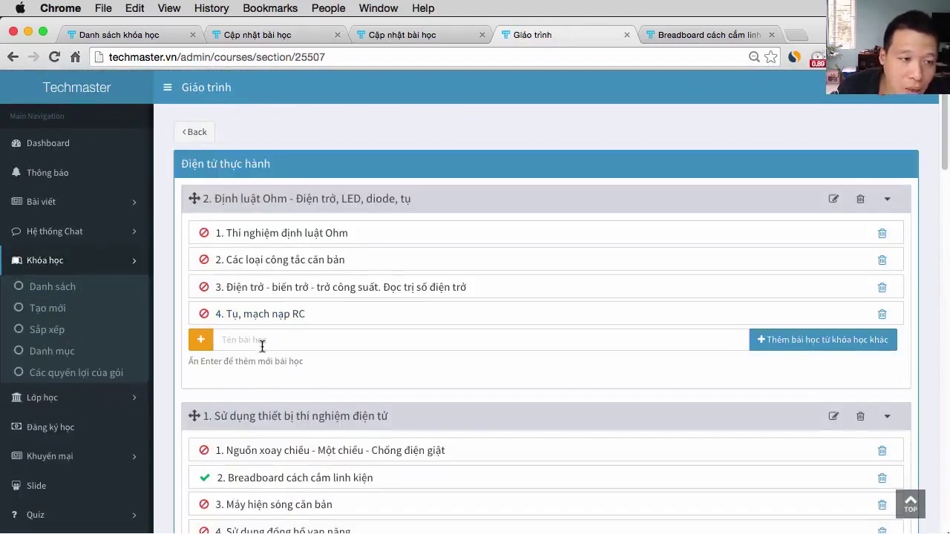
pyautogui.scroll(-20, 262, 346)
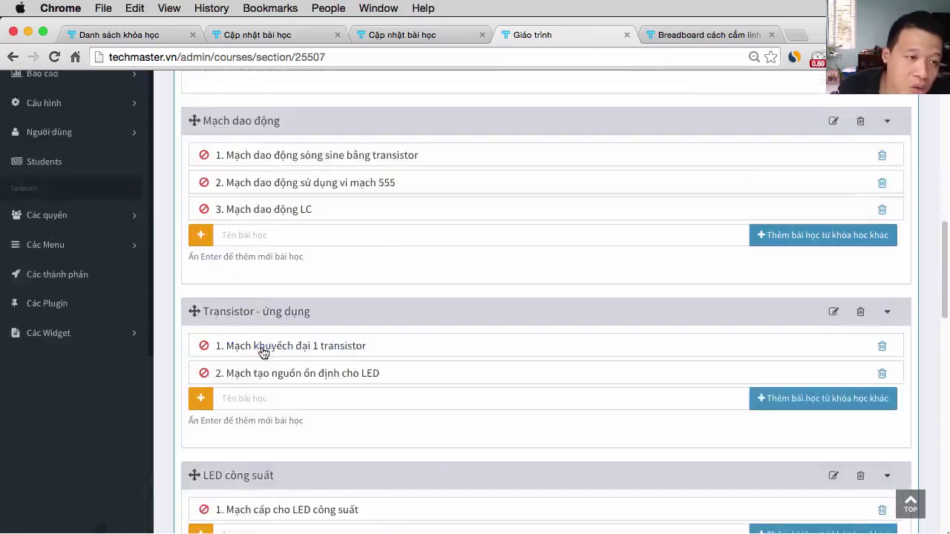
pyautogui.scroll(-12, 262, 349)
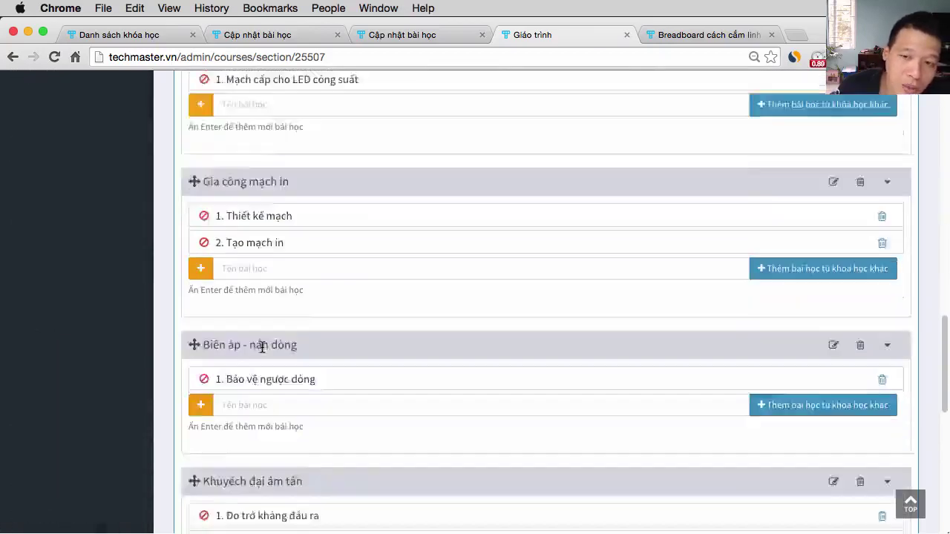
pyautogui.scroll(-5, 262, 348)
pyautogui.scroll(-5, 262, 354)
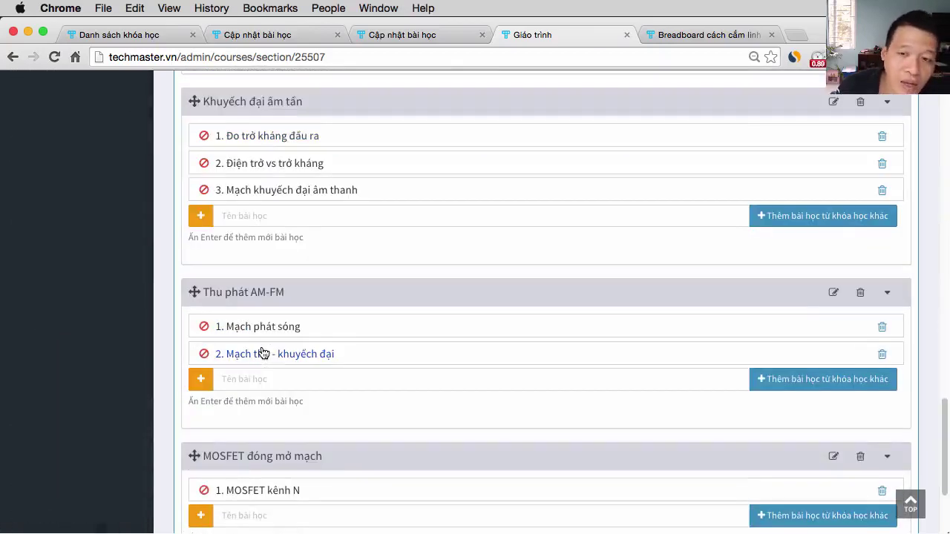
pyautogui.scroll(-5, 262, 353)
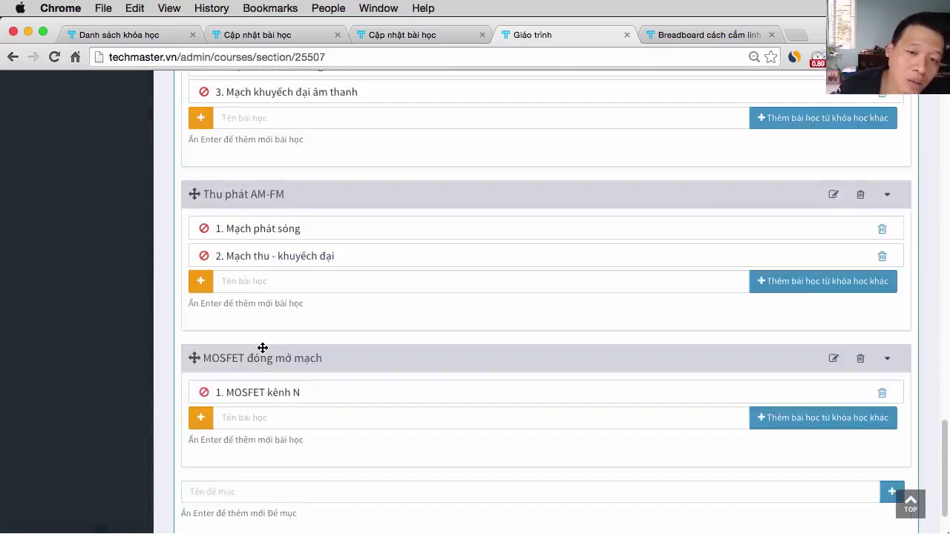